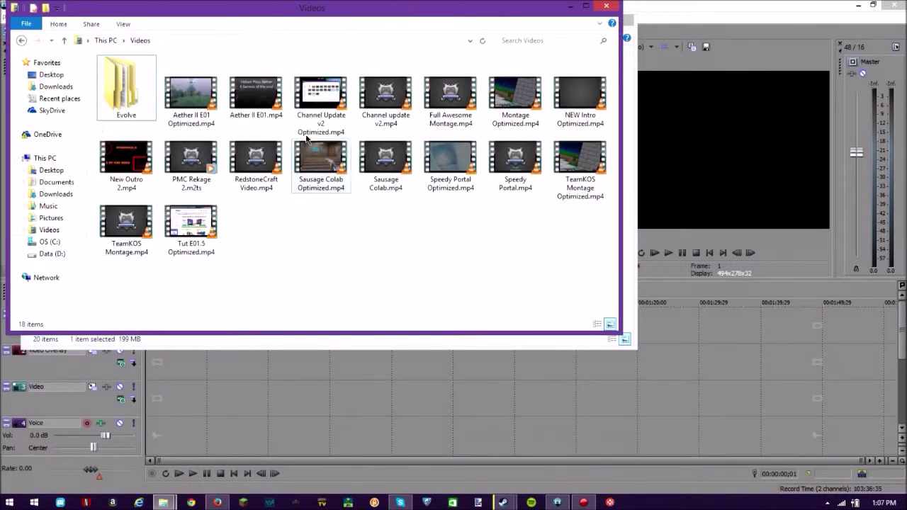
Place NEW Intro Optimized.mp4 from the Videos folder at the very start of the Video track
left_click(576, 95)
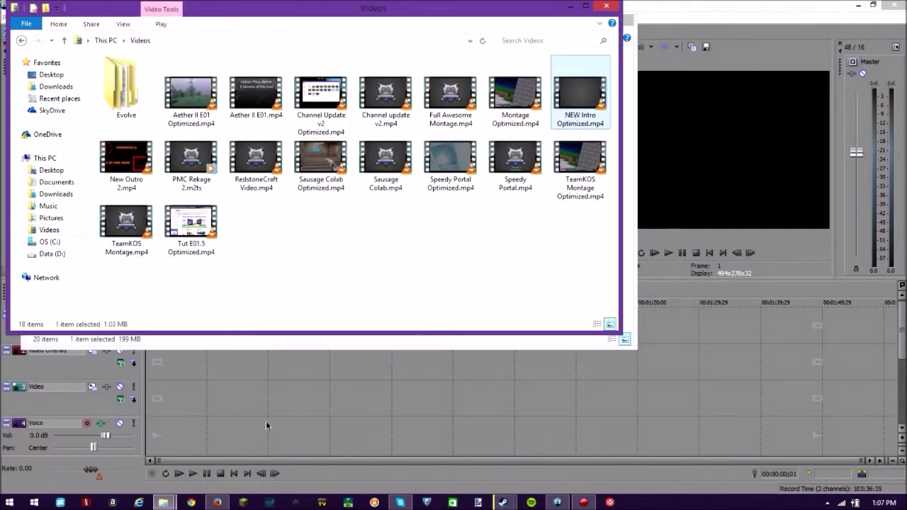
left_click_drag(154, 370, 155, 401)
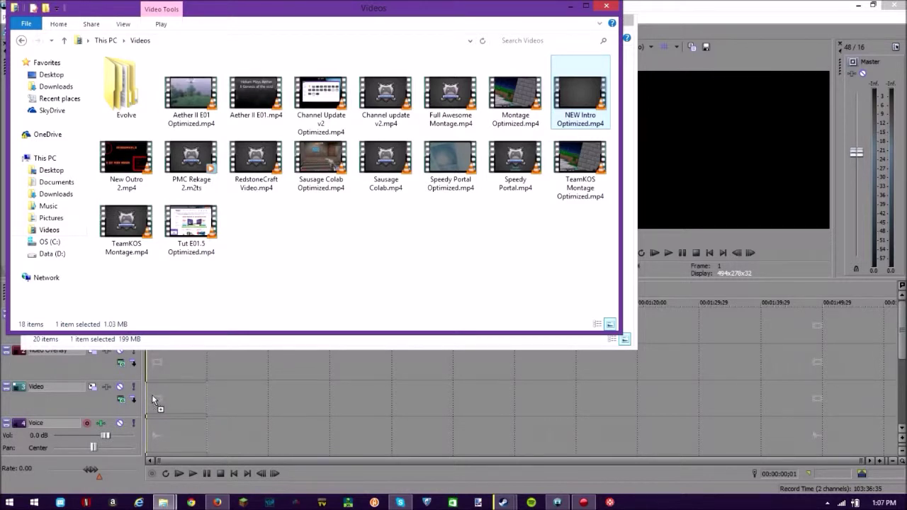
left_click_drag(153, 401, 154, 402)
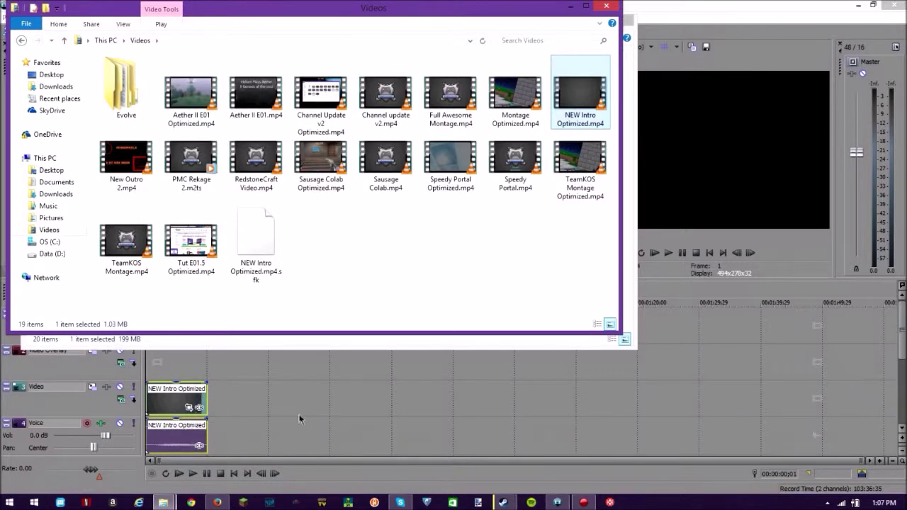
Move the intro clip's audio from the Voice track down to the start of the Music track
left_click_drag(902, 316, 903, 353)
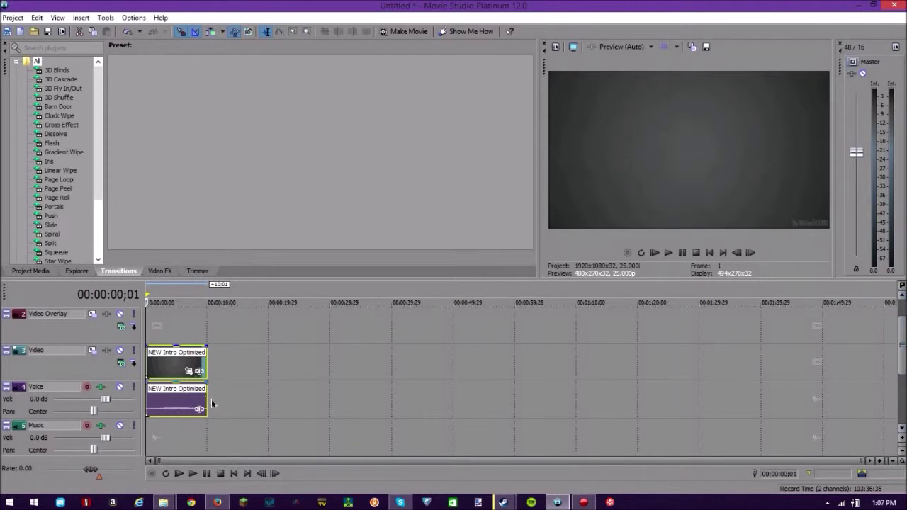
left_click(177, 409)
left_click_drag(179, 440, 173, 440)
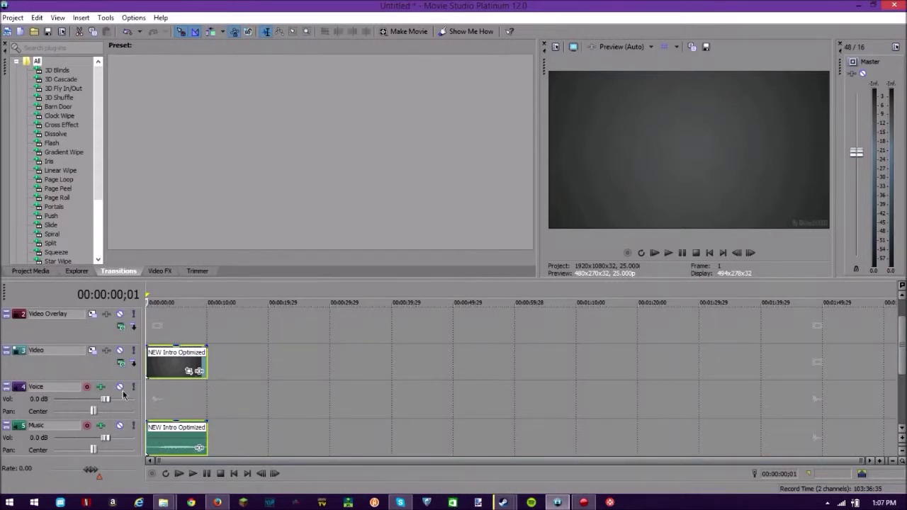
left_click(163, 503)
left_click(154, 432)
left_click(205, 113)
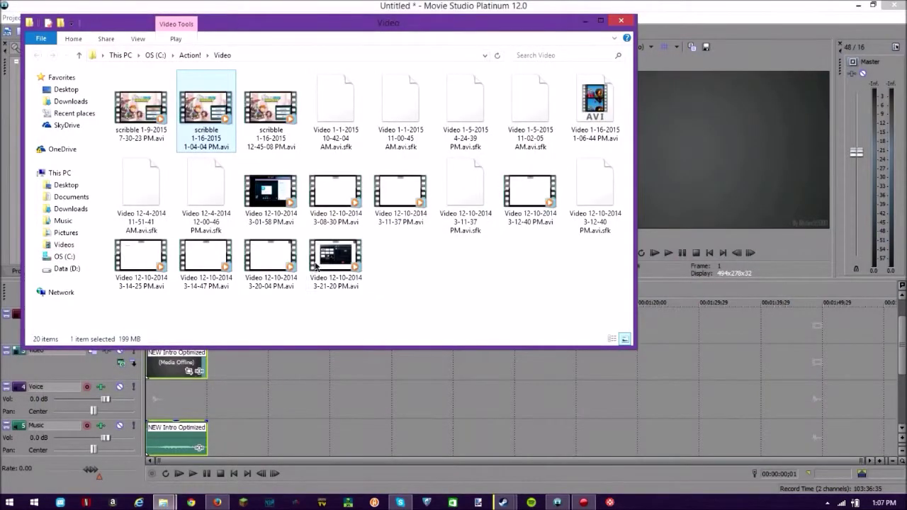
left_click(141, 100)
mouse_move(213, 110)
left_mouse_down()
mouse_move(233, 340)
mouse_move(234, 372)
mouse_move(212, 372)
left_mouse_up()
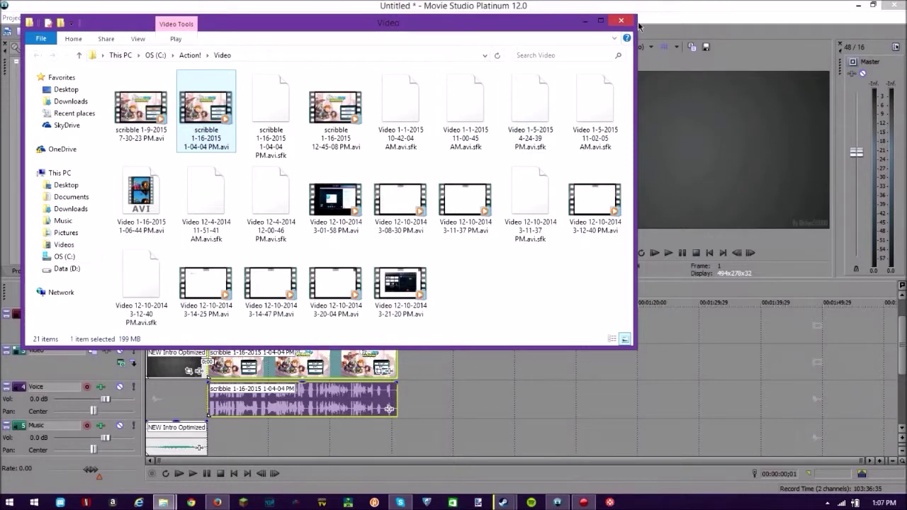
left_click(586, 22)
Lower the Master volume while playing back the project from the start
left_click_drag(855, 157, 859, 193)
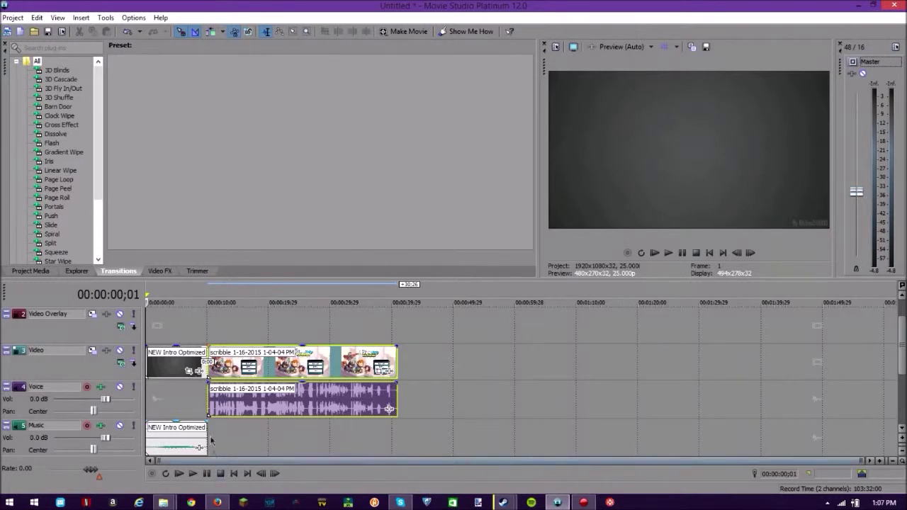
left_click(668, 253)
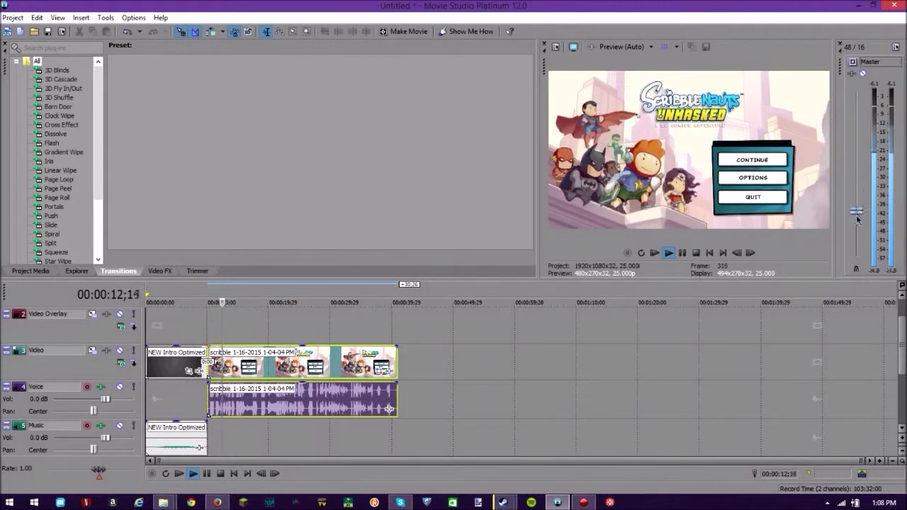
left_click_drag(855, 191, 856, 222)
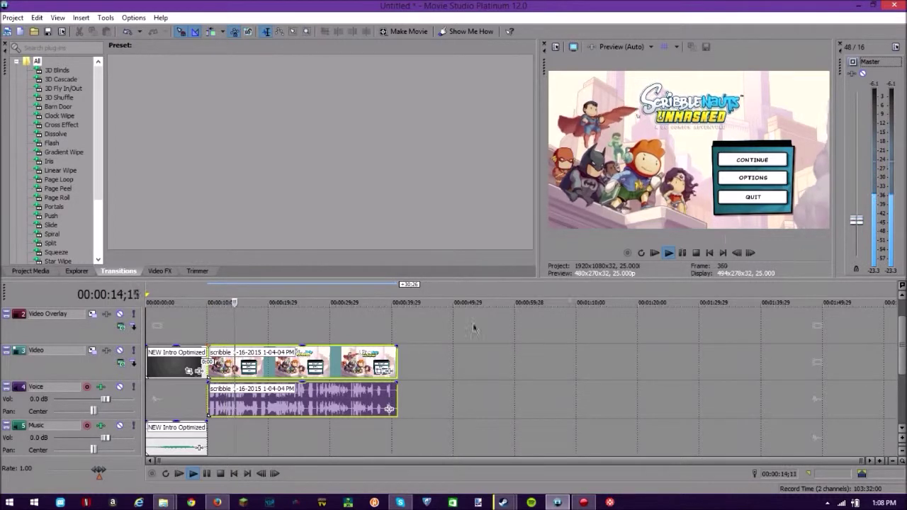
left_click(681, 252)
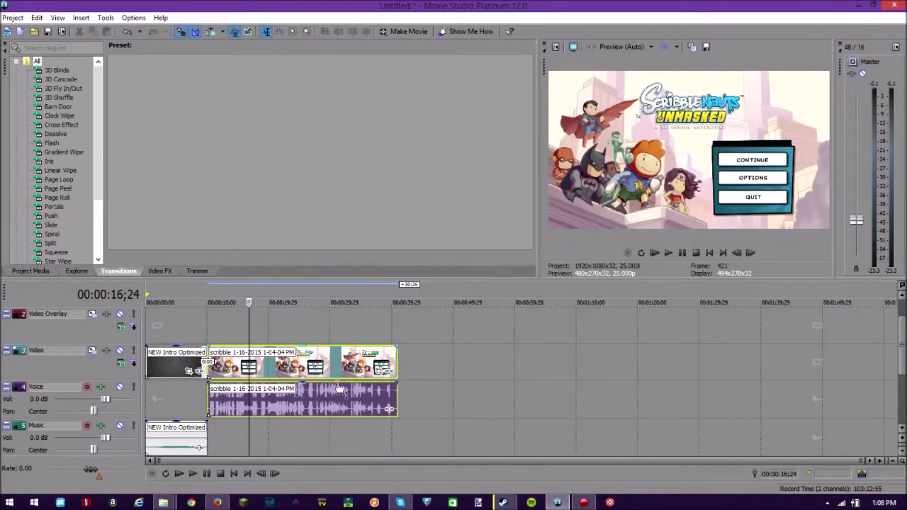
mouse_move(163, 502)
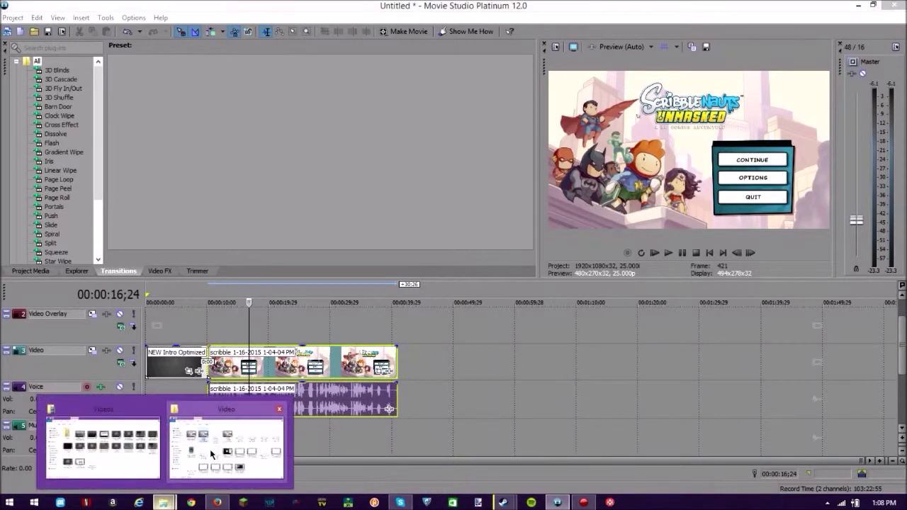
left_click(229, 441)
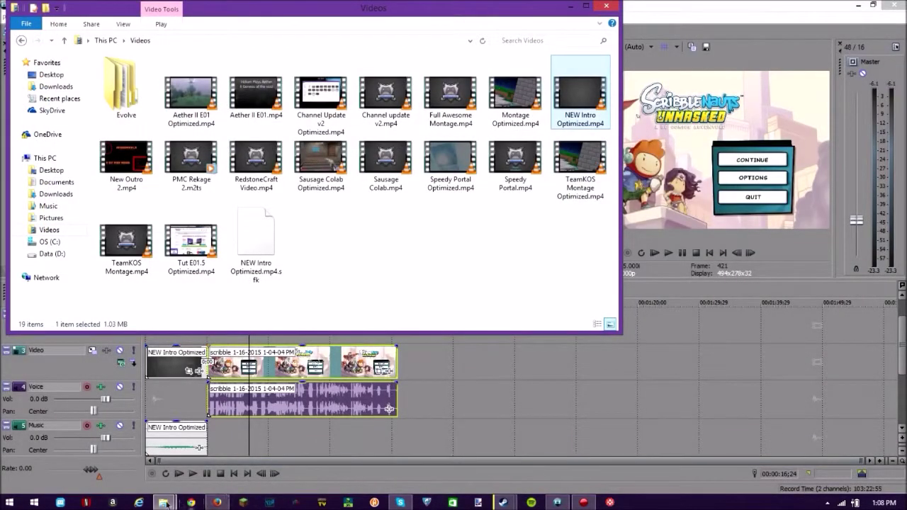
mouse_move(163, 502)
left_click(99, 440)
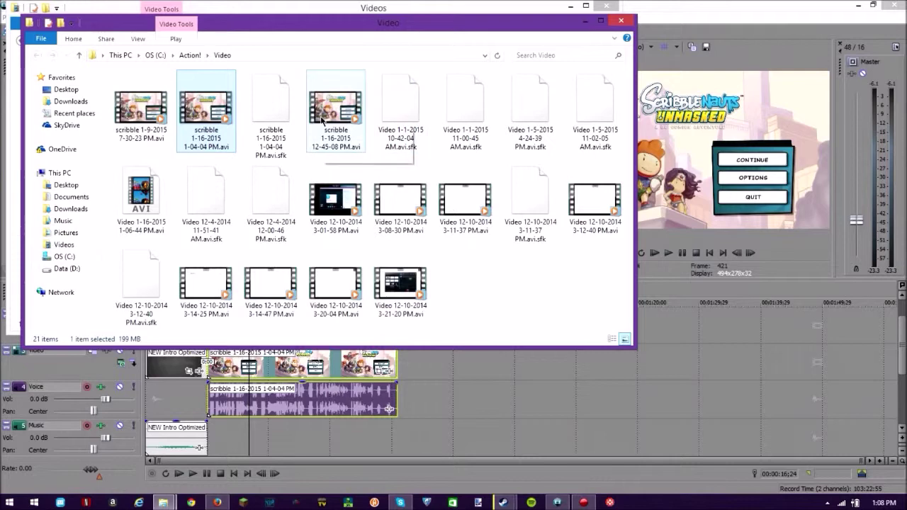
mouse_move(317, 97)
left_mouse_down()
mouse_move(333, 291)
mouse_move(328, 425)
mouse_move(415, 375)
mouse_move(401, 380)
left_mouse_up()
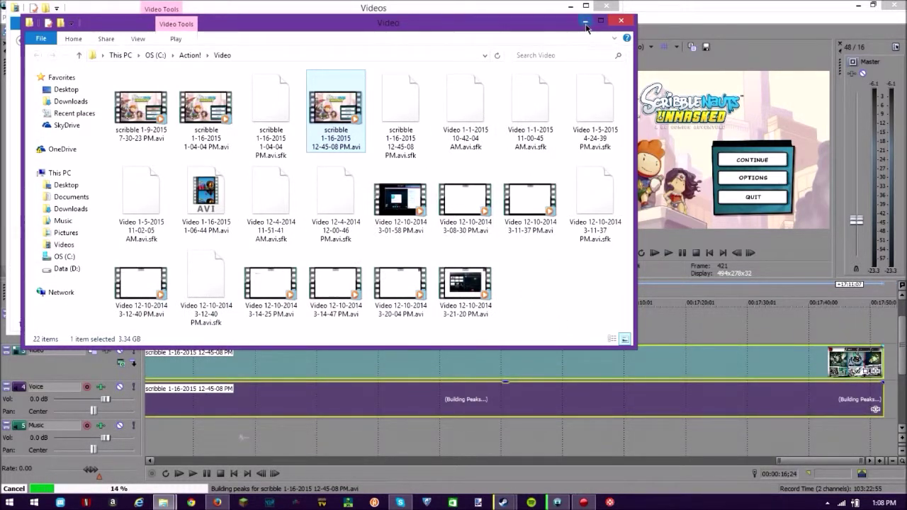
left_click(586, 27)
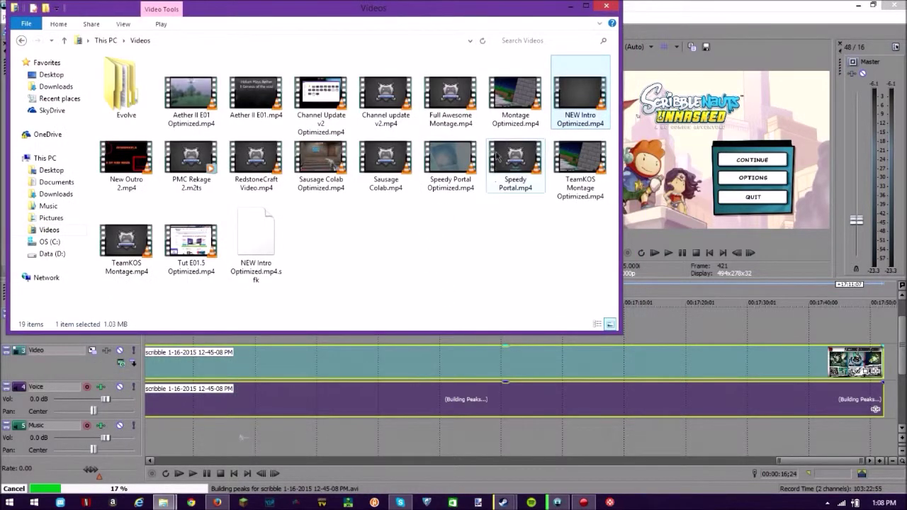
left_click(570, 7)
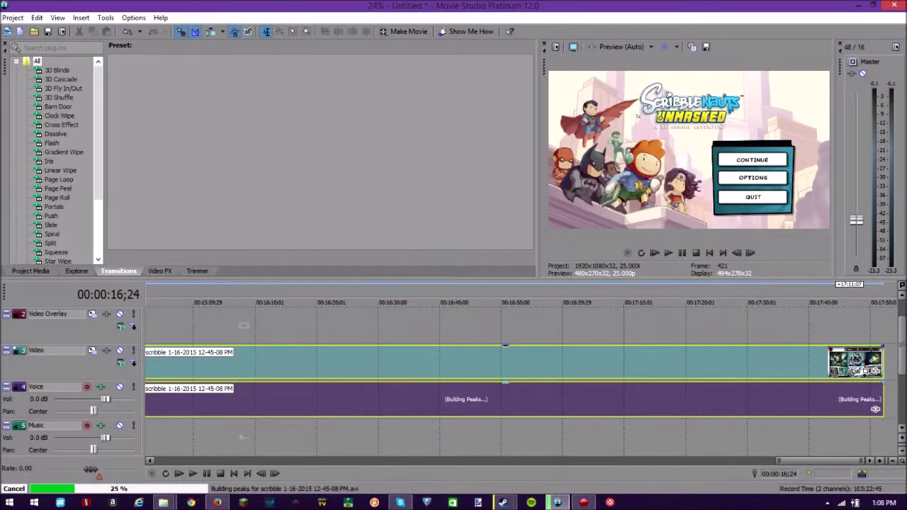
Apply the Portals transition with the Mondrian preset at the cut between the two scribble clips
left_click_drag(824, 467, 204, 489)
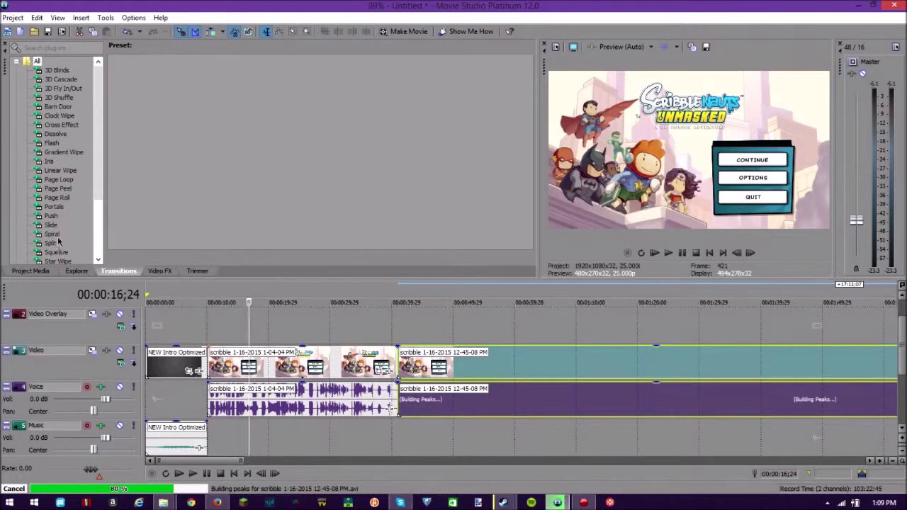
left_click(54, 207)
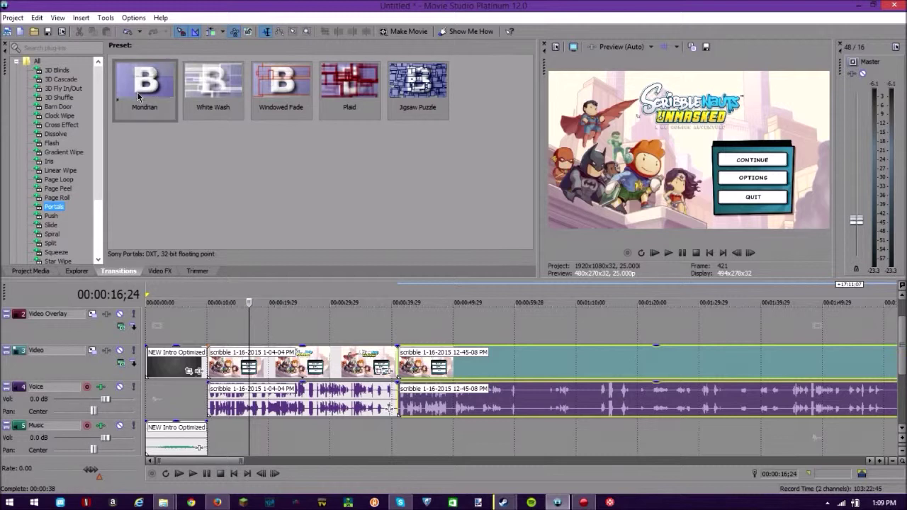
left_click_drag(139, 98, 146, 129)
left_click_drag(339, 285, 399, 372)
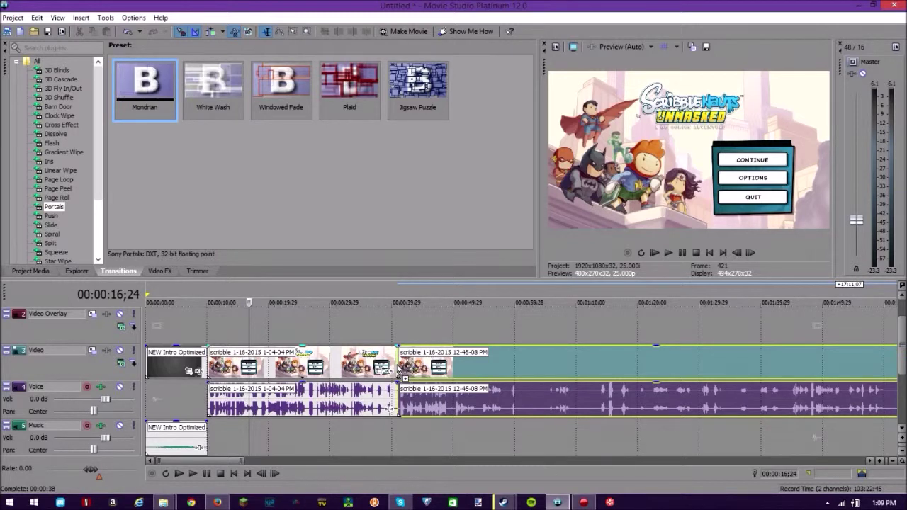
left_click_drag(400, 369, 399, 370)
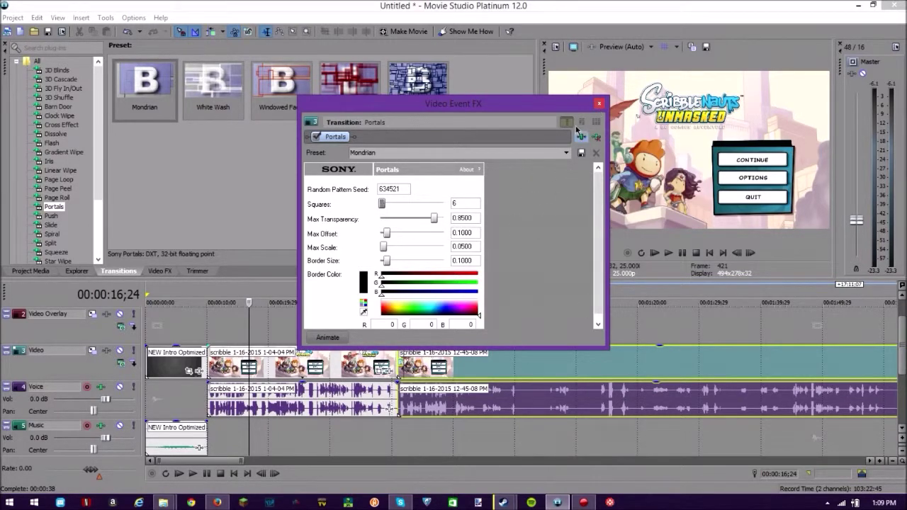
left_click(598, 103)
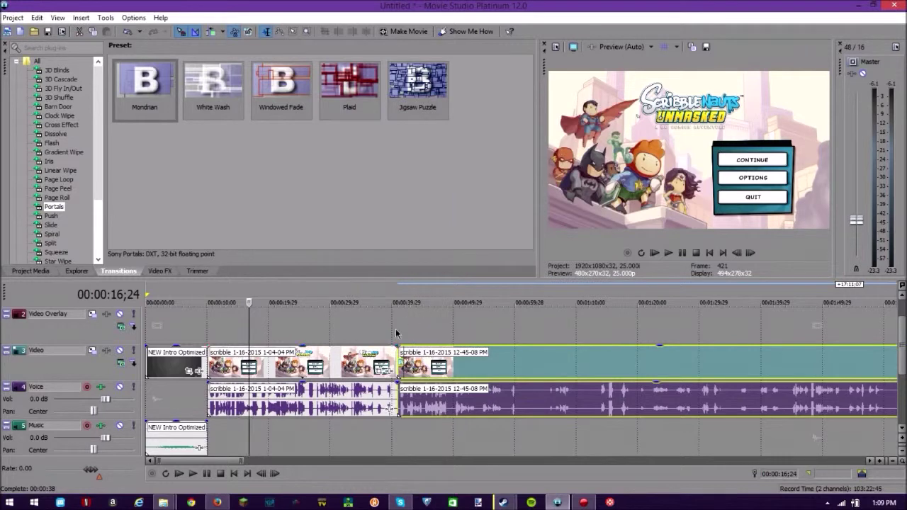
Enlarge the video preview and play through the transition between the two scribble clips
left_click(363, 365)
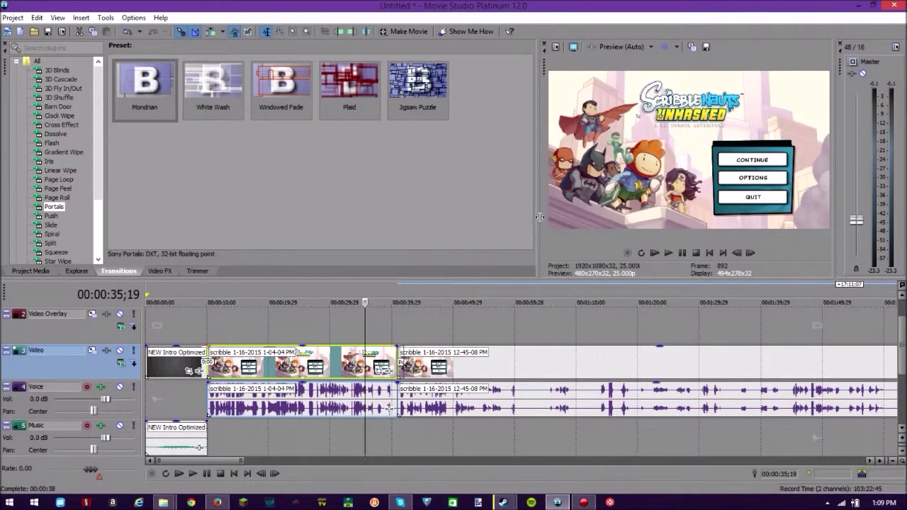
left_click_drag(538, 216, 331, 227)
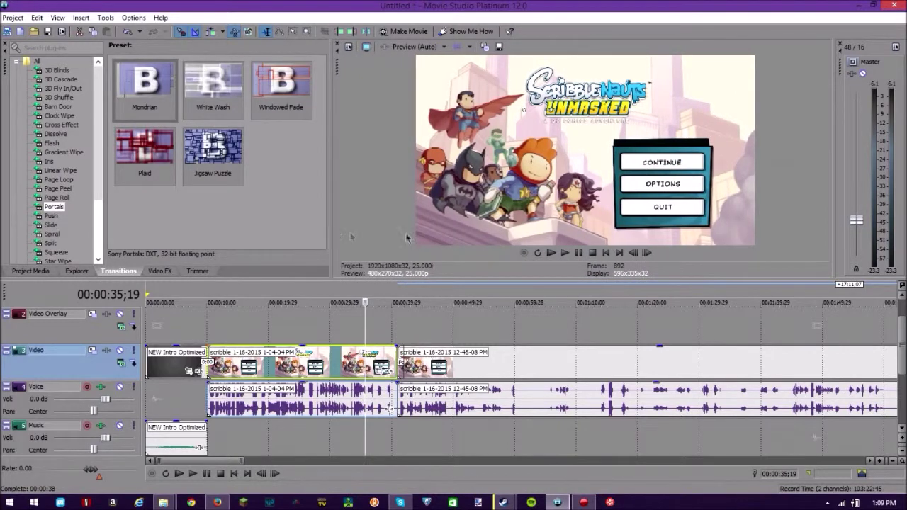
left_click(565, 254)
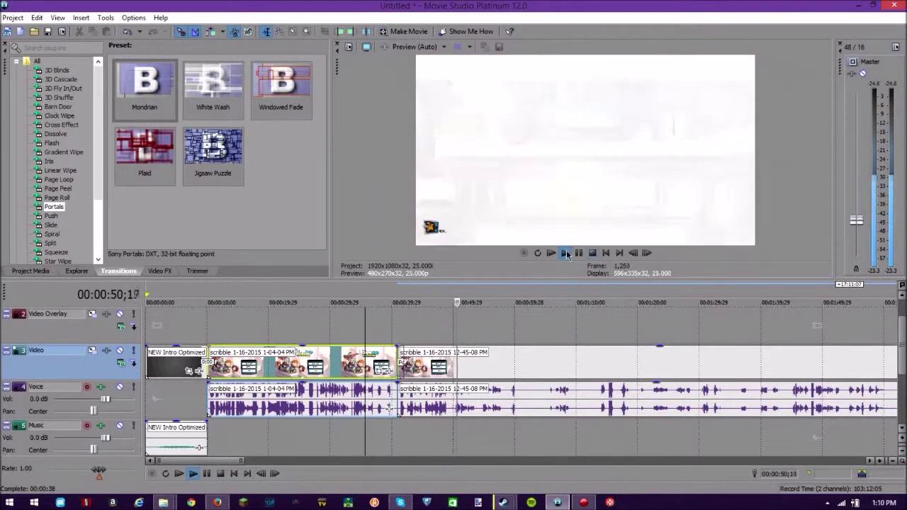
left_click(593, 254)
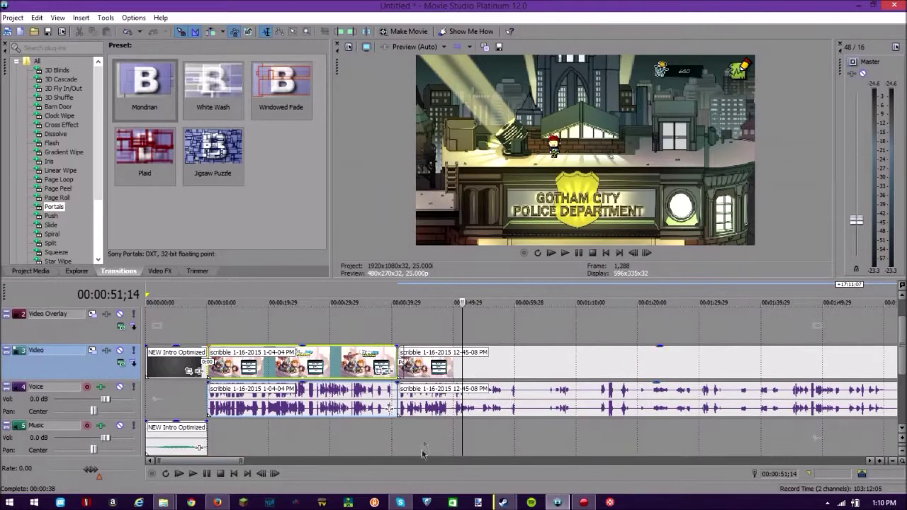
Add New Outro 2.mp4 from the Videos folder directly after the end of the long scribble clip
left_click_drag(240, 461, 834, 454)
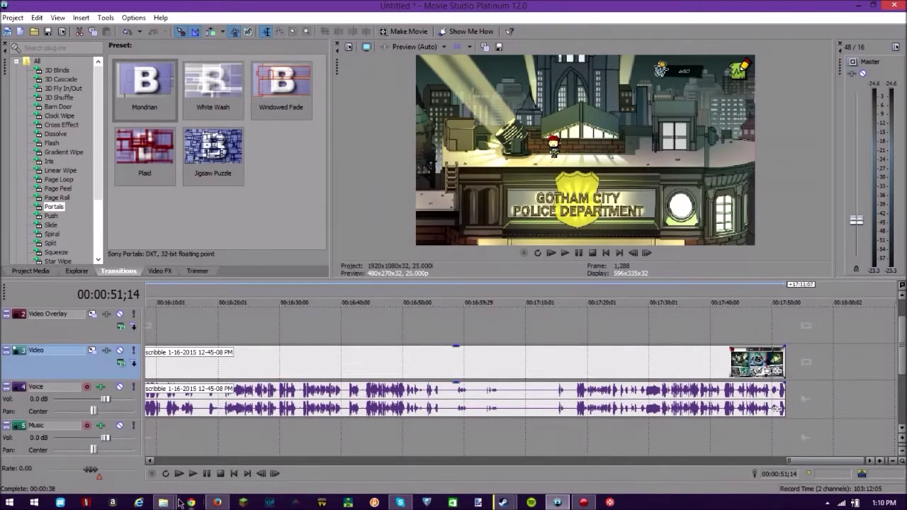
mouse_move(174, 503)
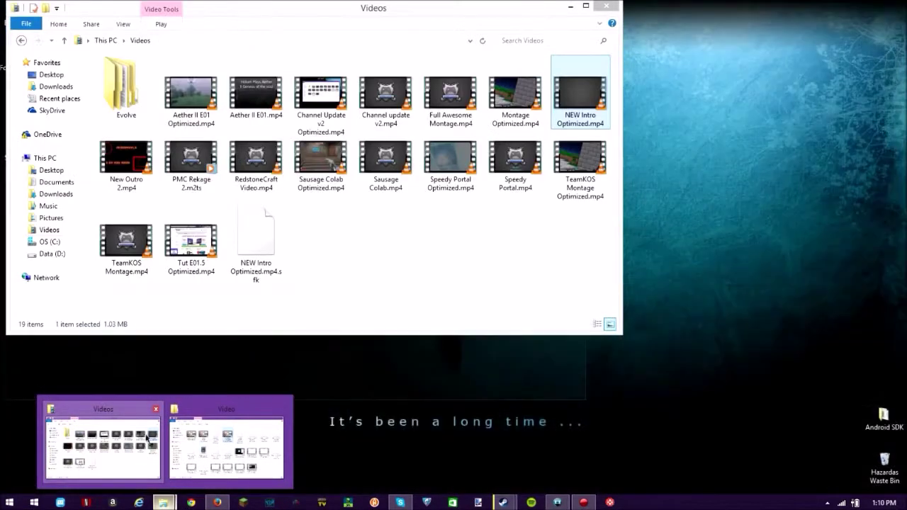
left_click(142, 435)
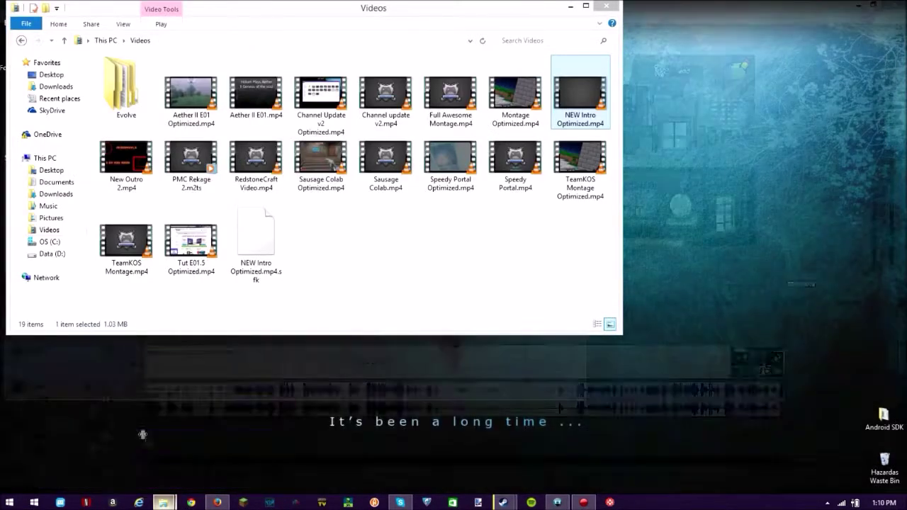
left_click_drag(126, 161, 790, 353)
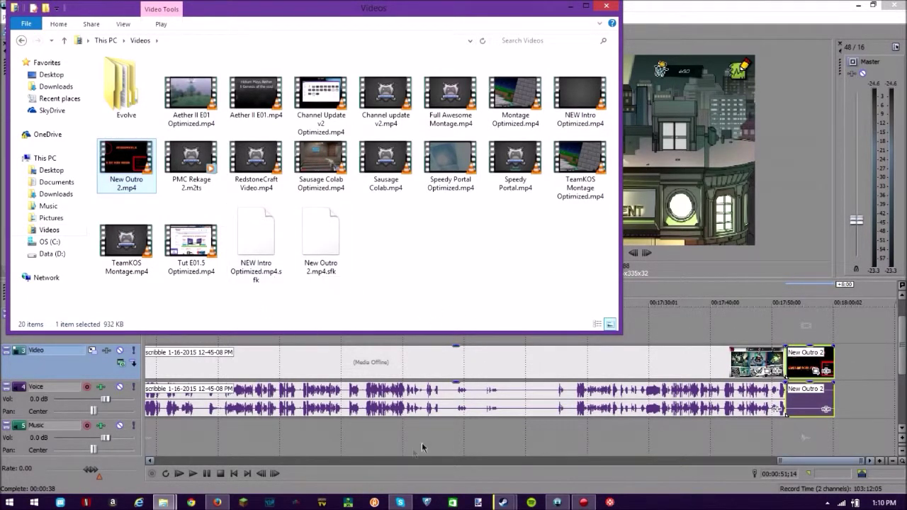
left_click(767, 256)
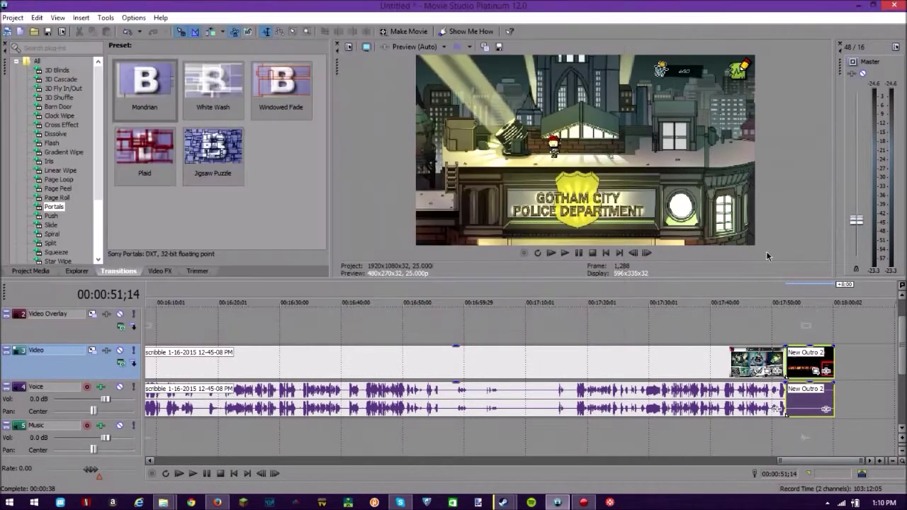
Play back the end of the long scribble clip through the outro to check how the video finishes
left_click(564, 253)
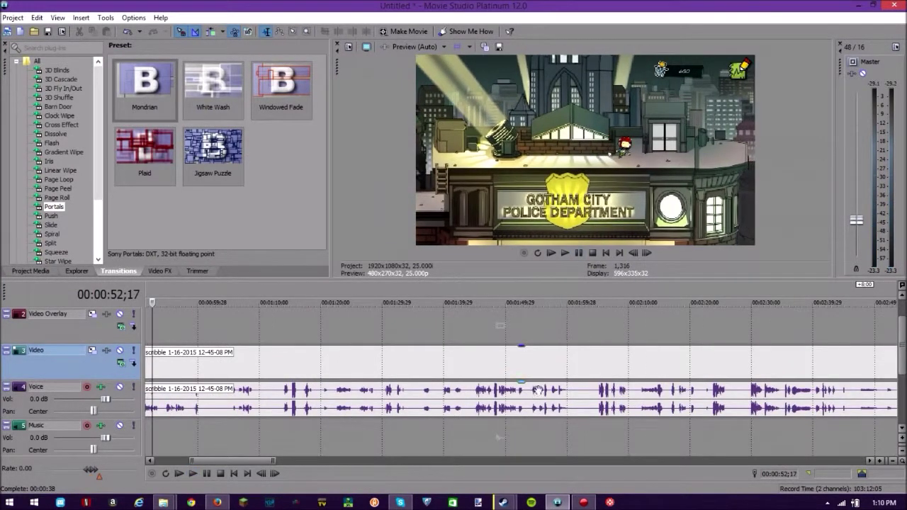
left_click(591, 254)
left_click_drag(246, 462, 784, 436)
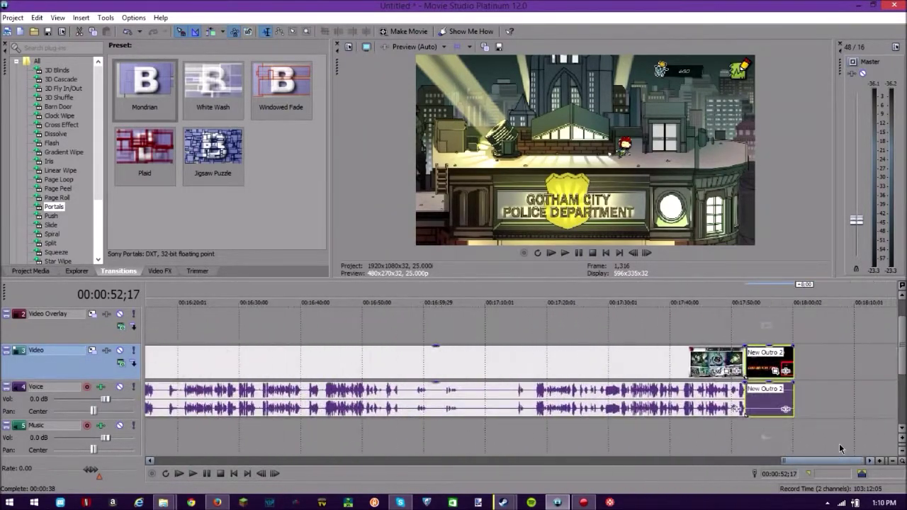
left_click(737, 361)
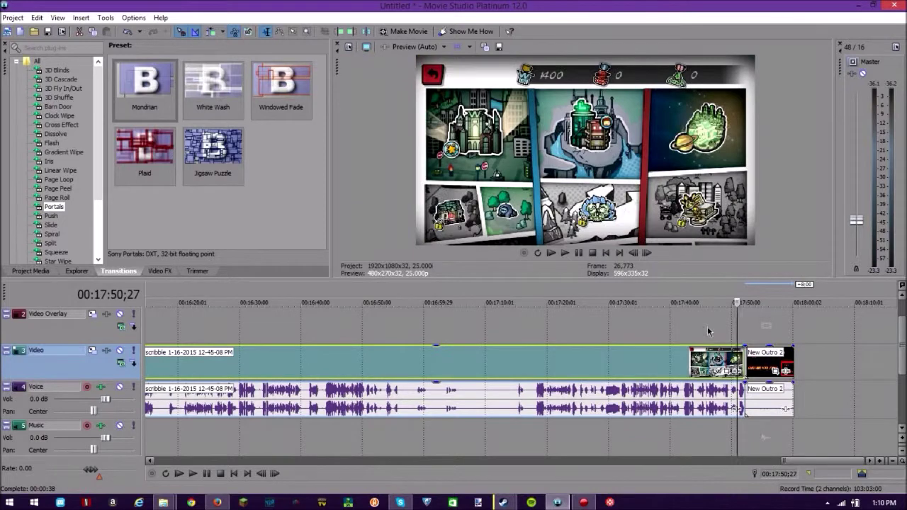
left_click(566, 253)
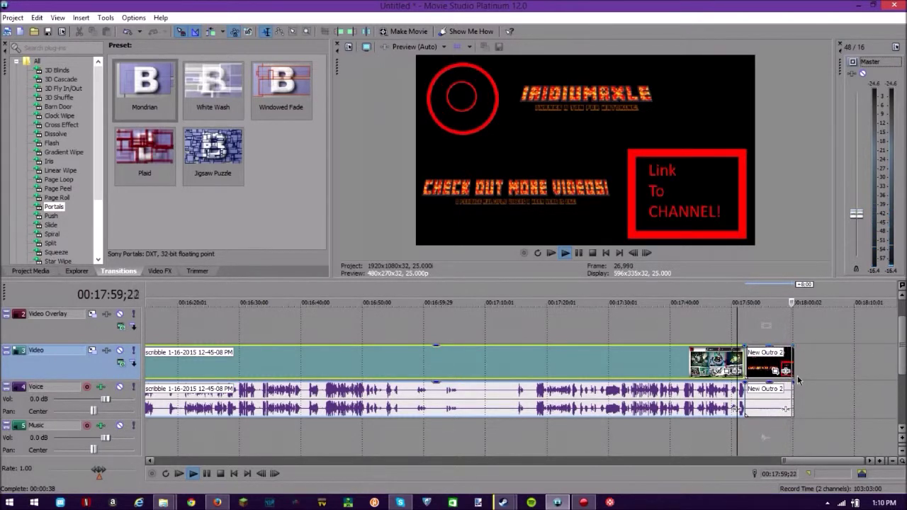
left_click(565, 253)
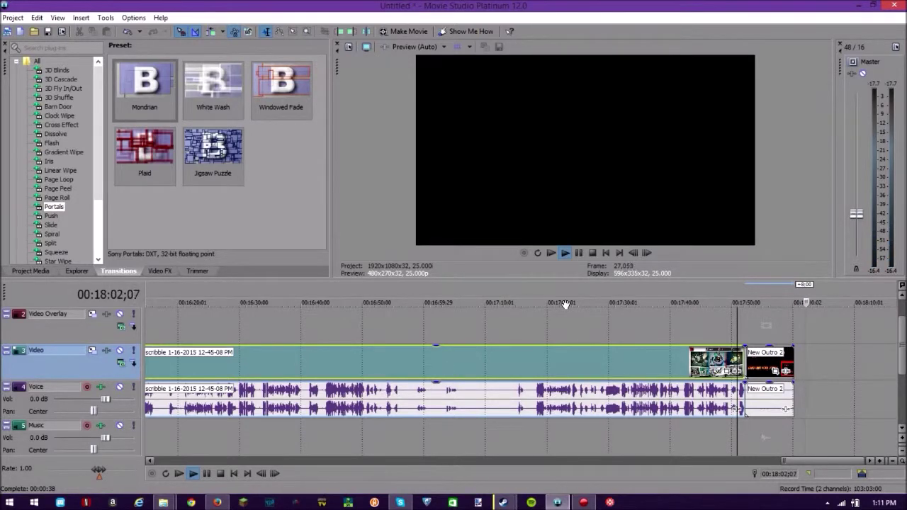
key("space")
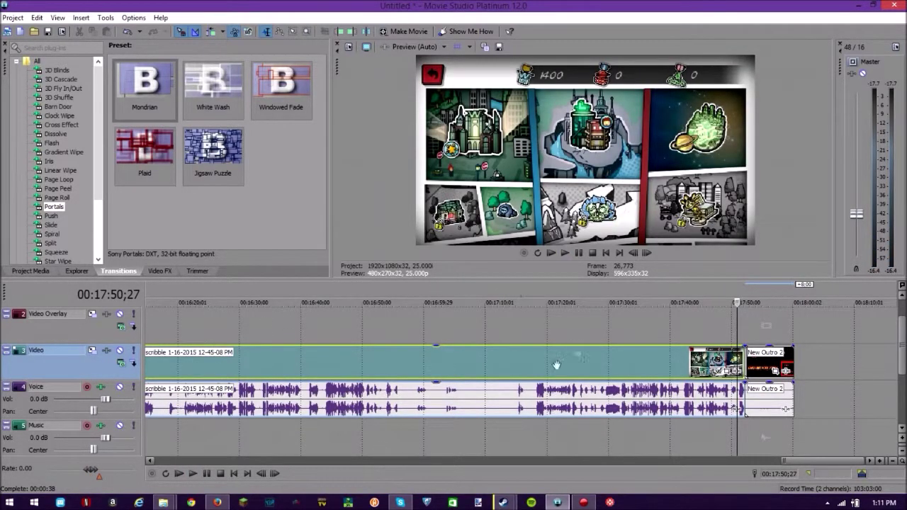